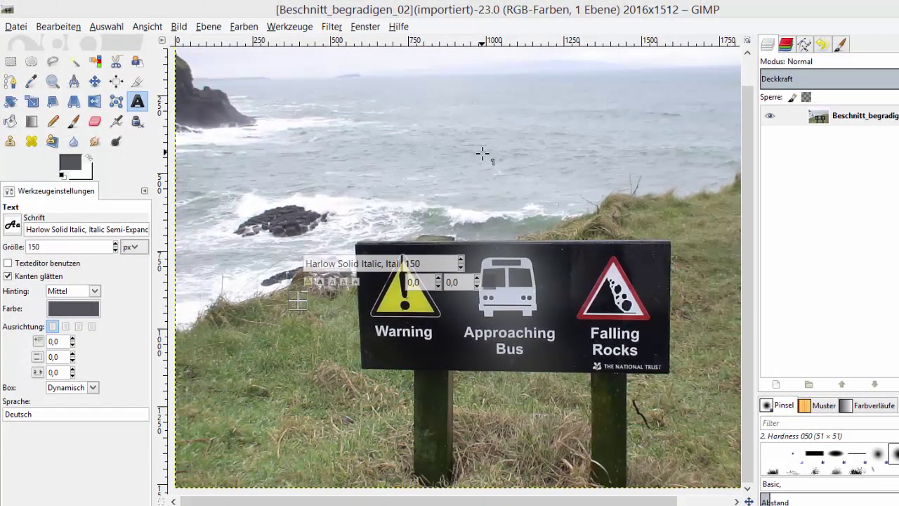
Step: Return to the Text tool and set the text size (Größe) to 200
left_click(12, 63)
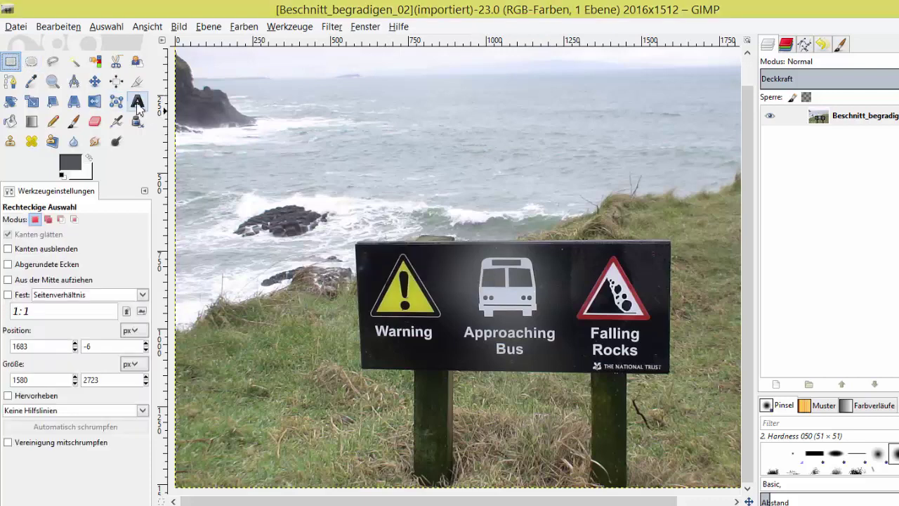
left_click(139, 105)
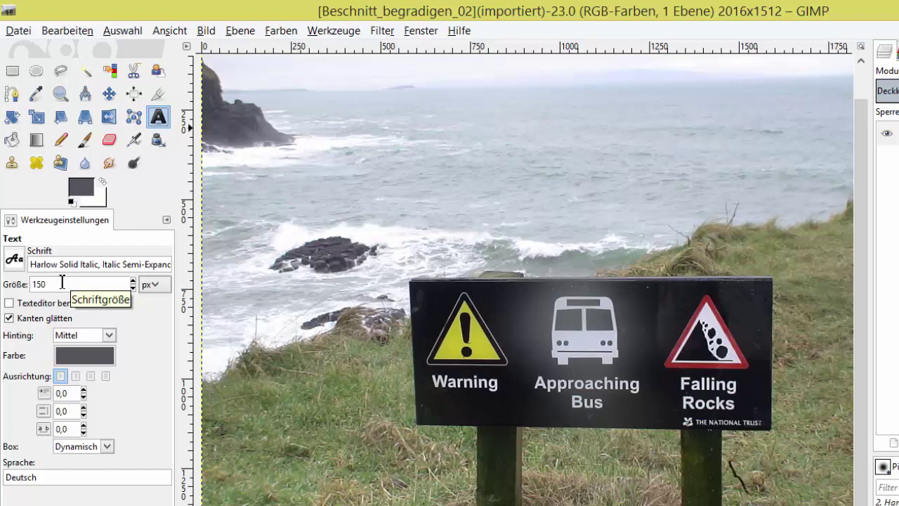
left_click_drag(62, 284, 32, 288)
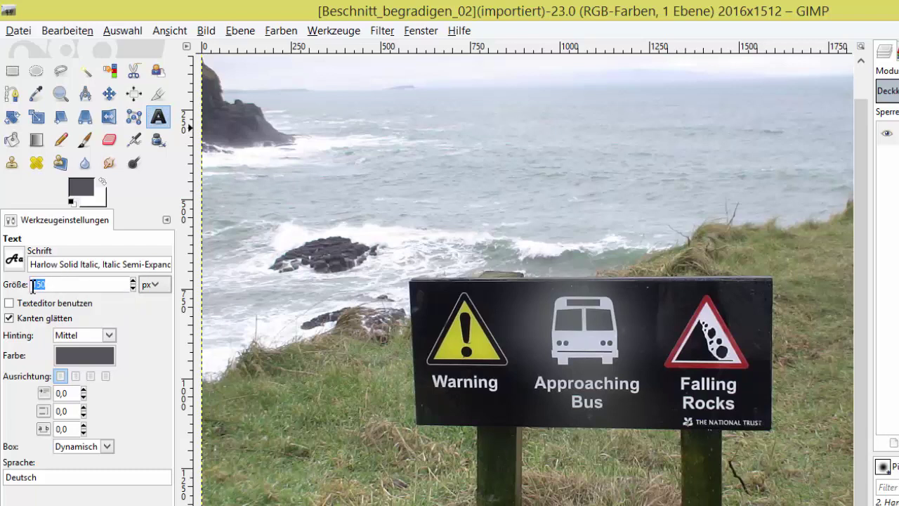
type("200")
Step: Choose the Kristen ITC Semi-Expanded font and bring up the text colour settings
left_click(15, 259)
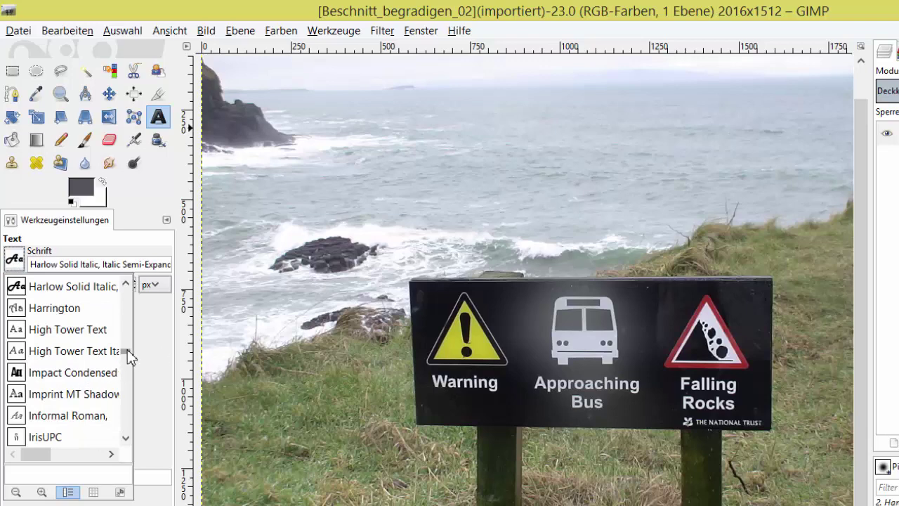
left_click_drag(128, 354, 129, 360)
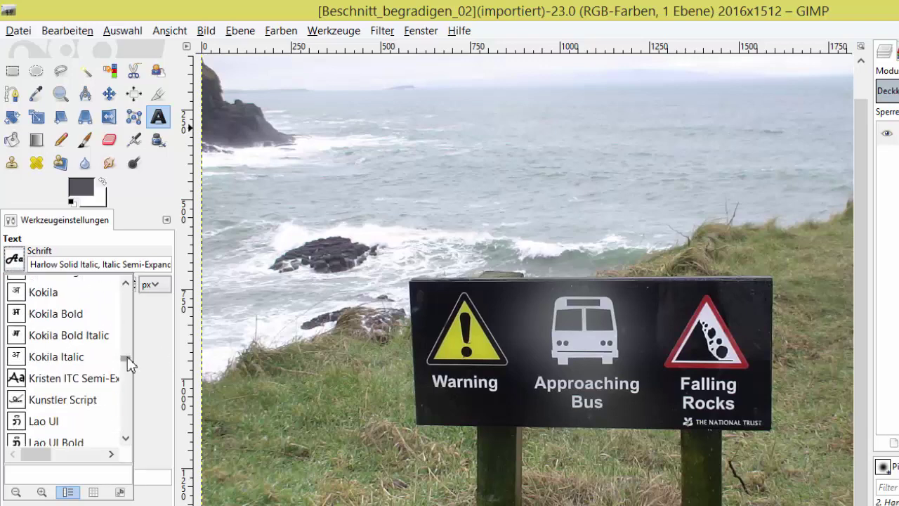
left_click(70, 382)
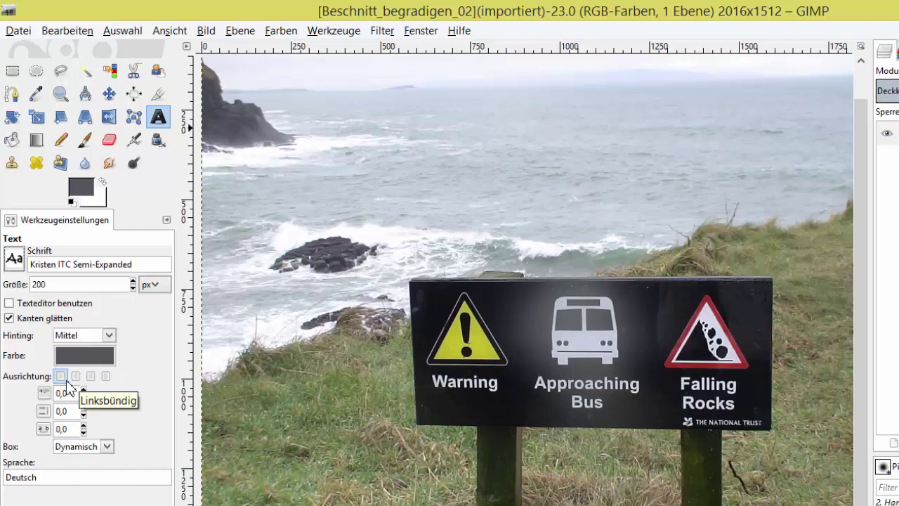
left_click(77, 365)
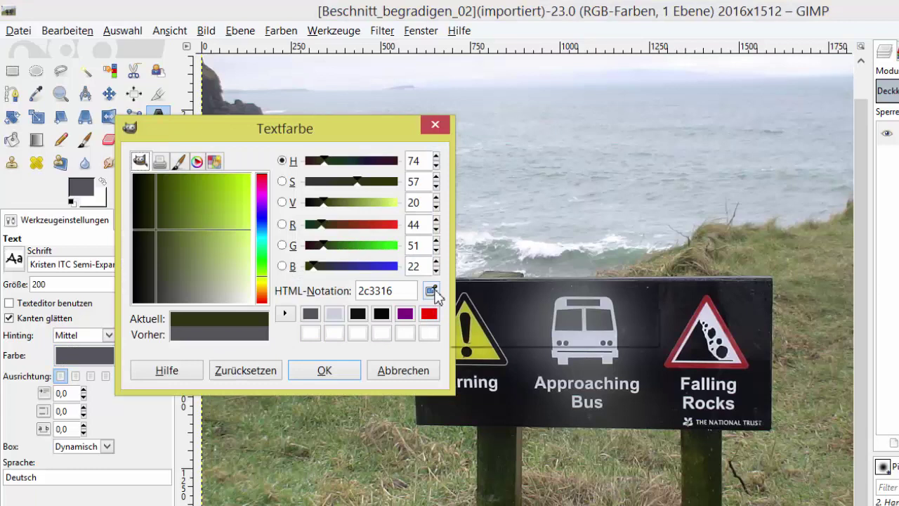
Step: Sample a dark green from the photo as a first text colour
left_click(432, 291)
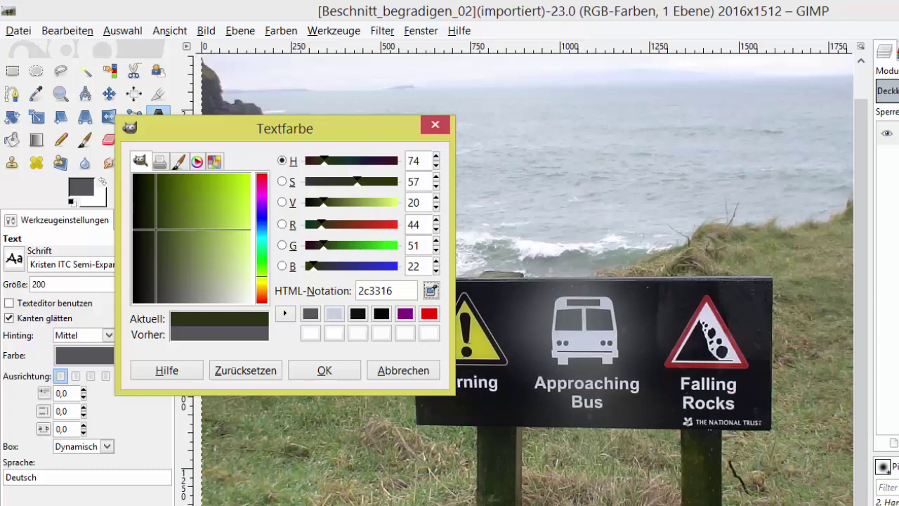
left_click(316, 456)
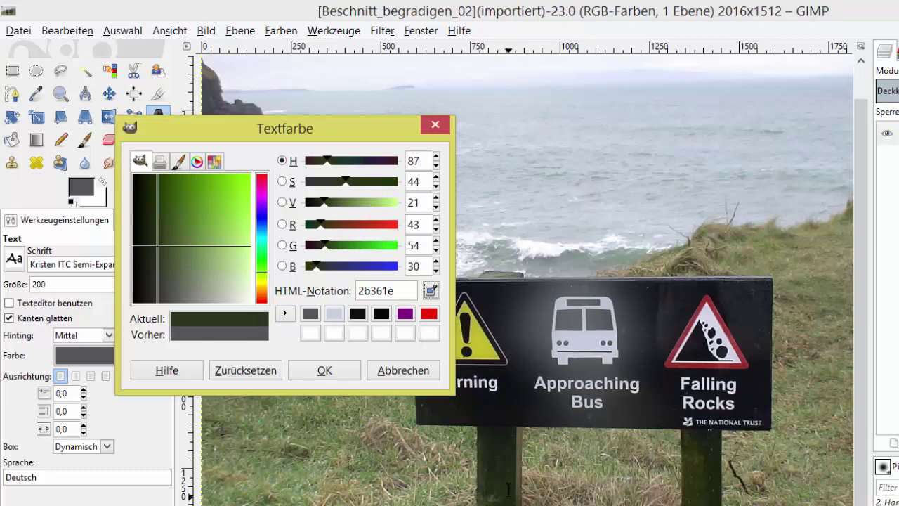
left_click(339, 374)
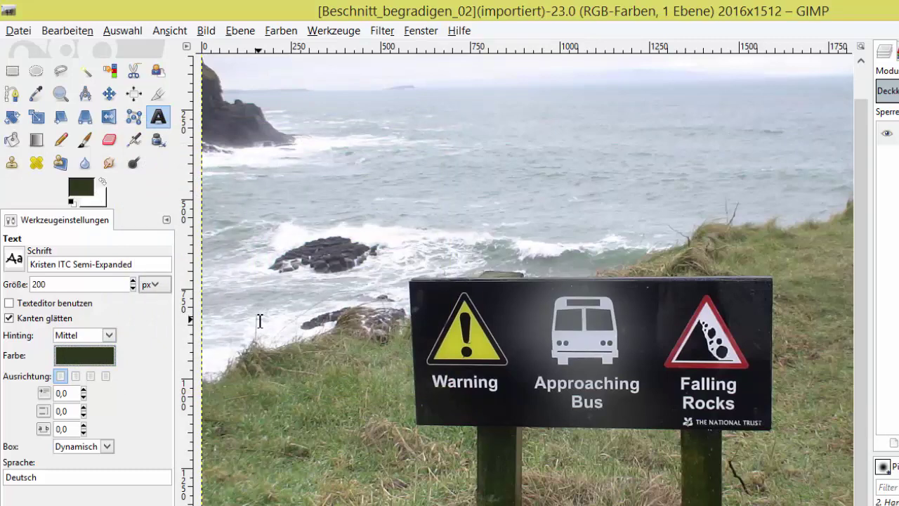
Step: Replace it with the warning triangle's yellow-green, c3c02b, using the eyedropper
left_click(94, 358)
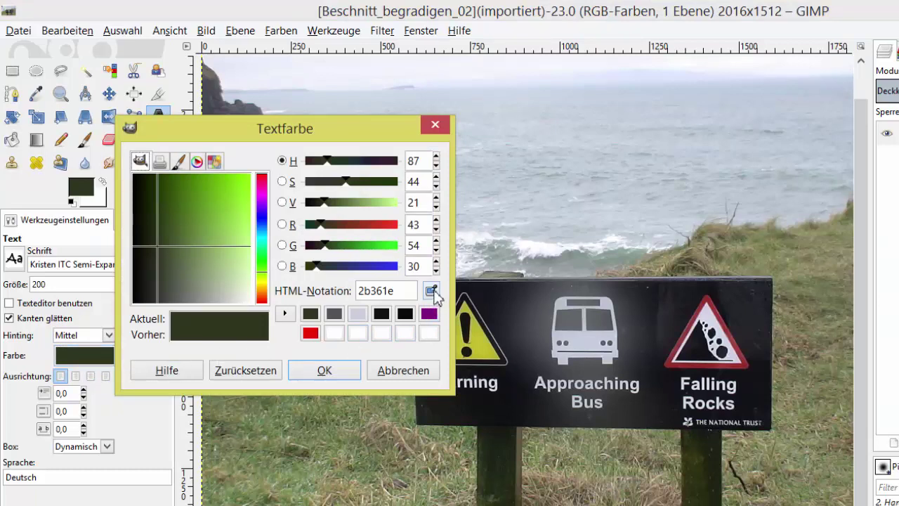
left_click(434, 293)
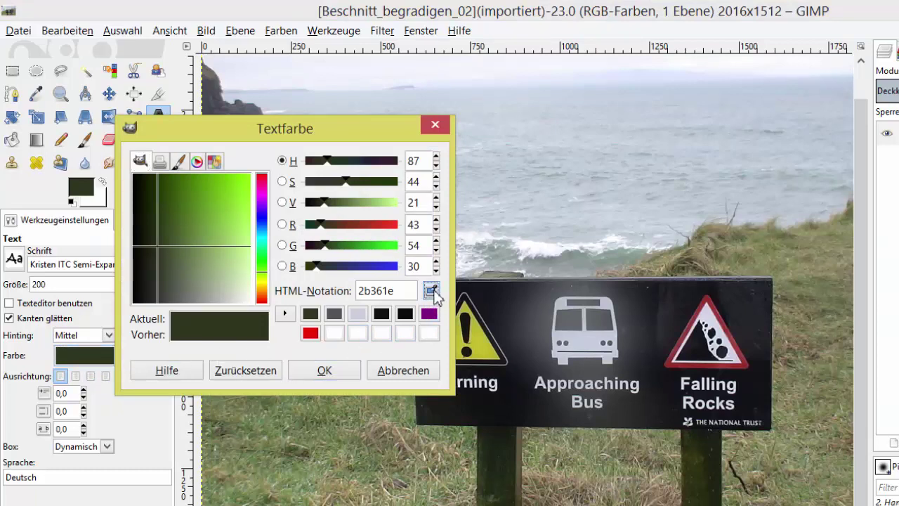
left_click(494, 345)
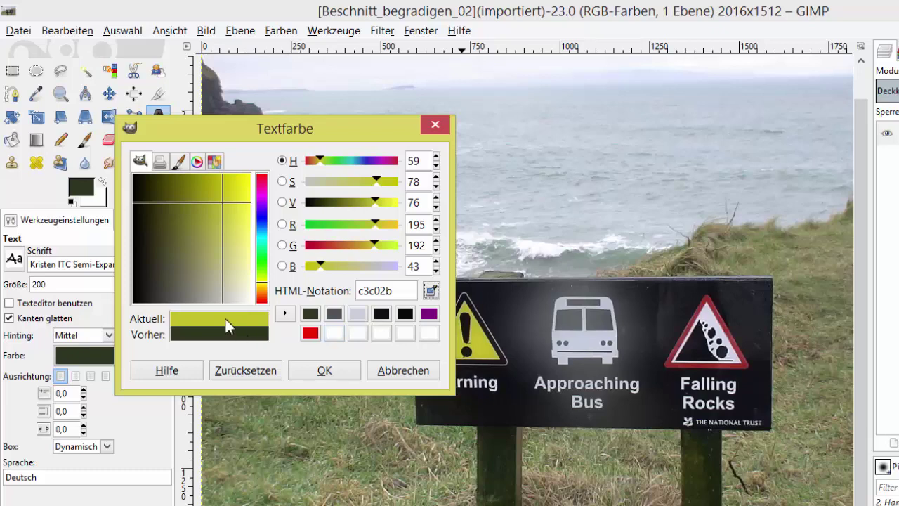
left_click(324, 371)
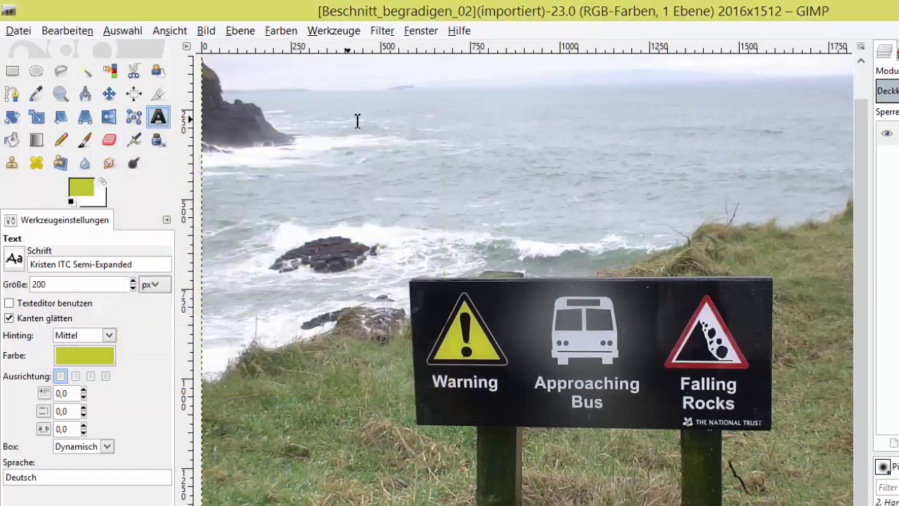
Step: Draw a text box over the sea and type 'Verkehrstafel in Irland'
mouse_move(340, 106)
left_mouse_down()
mouse_move(679, 215)
mouse_move(710, 215)
left_mouse_up()
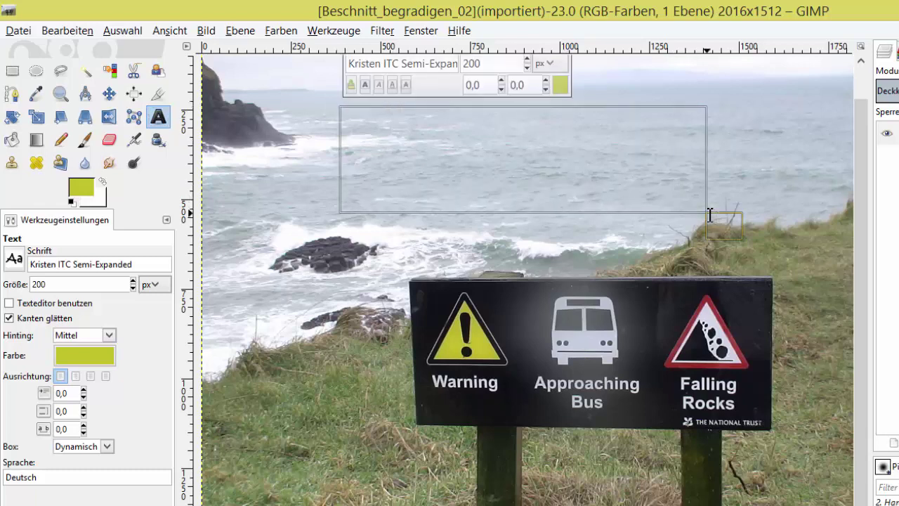
type("V")
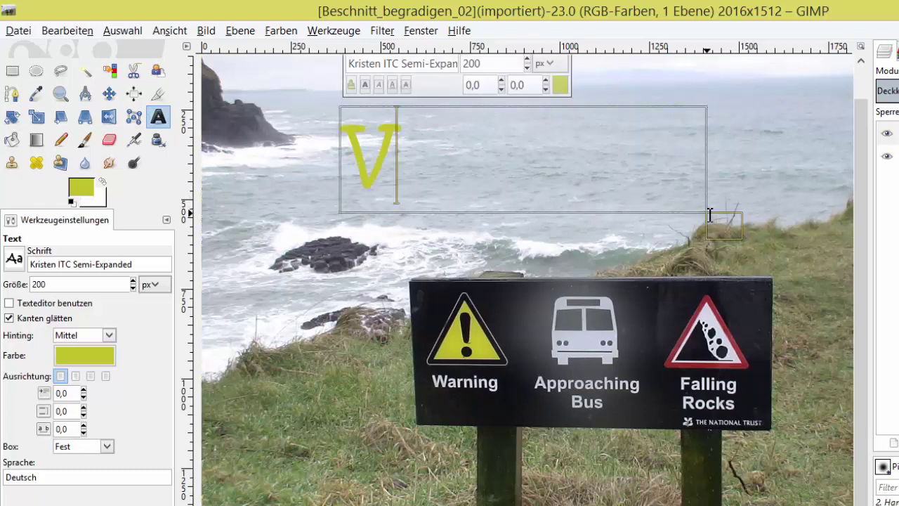
type("er")
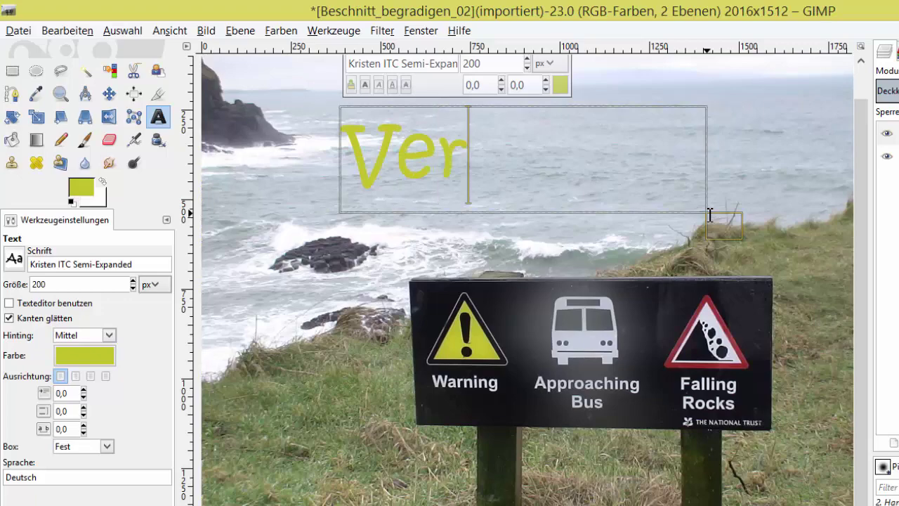
type("kehr")
type("s")
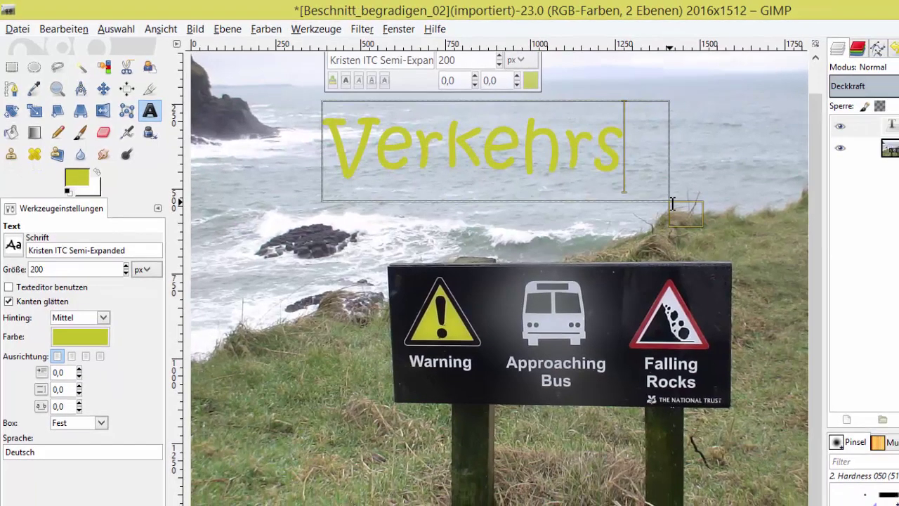
type("tafel")
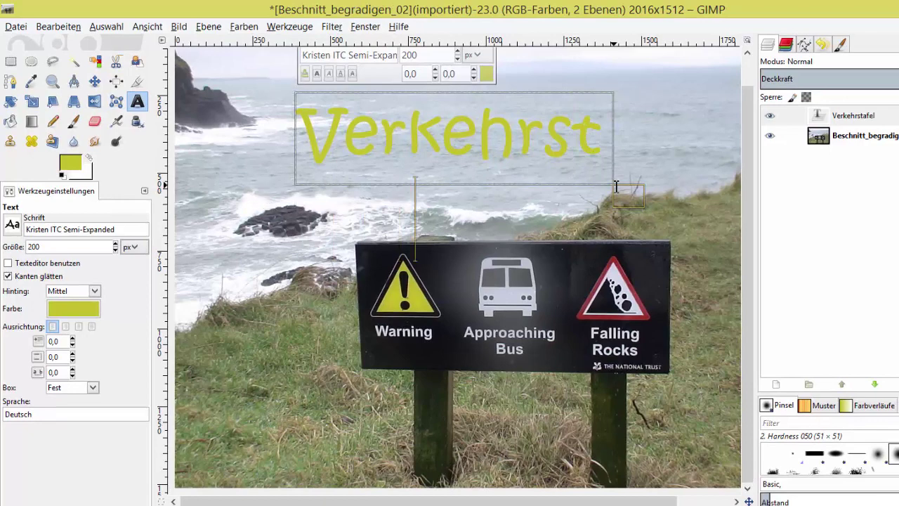
type(" in I")
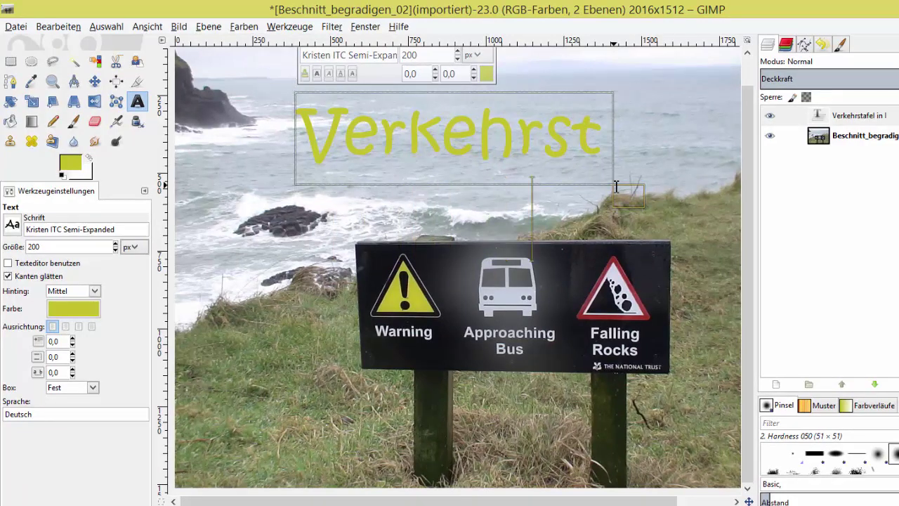
type("rland")
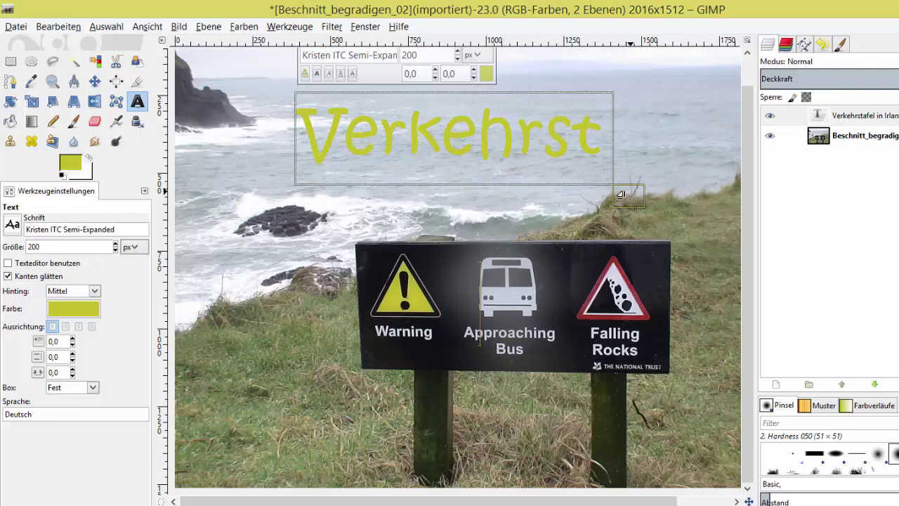
Step: Widen and adjust the text box until 'Verkehrstafel / in Irland' shows fully, then select the background layer
left_click_drag(620, 195, 718, 270)
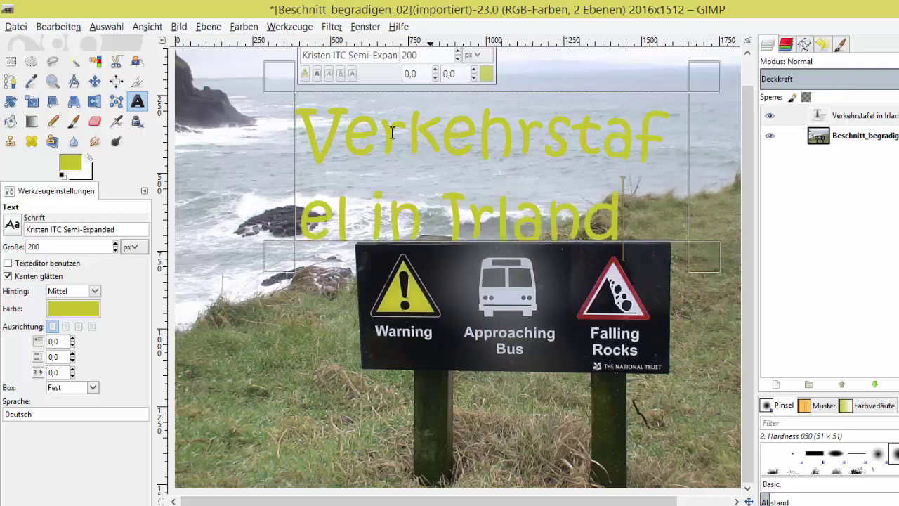
left_click_drag(290, 83, 233, 90)
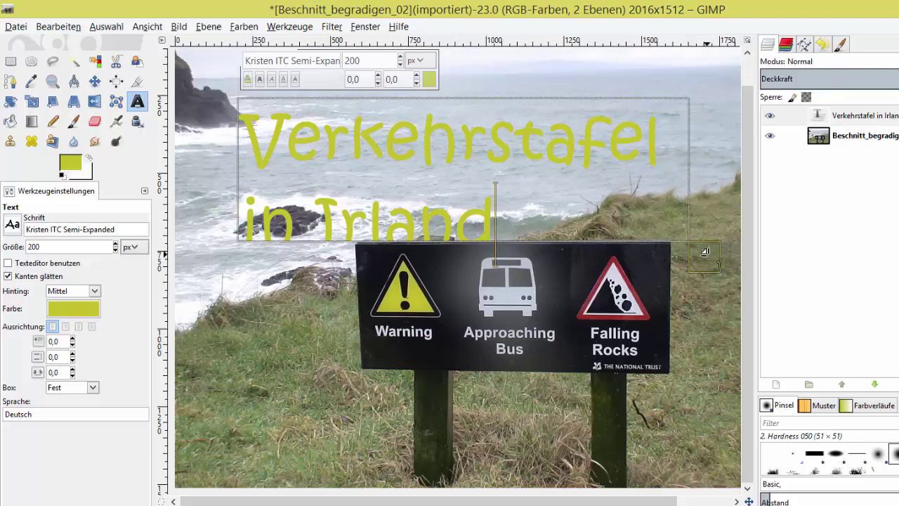
left_click_drag(705, 254, 706, 258)
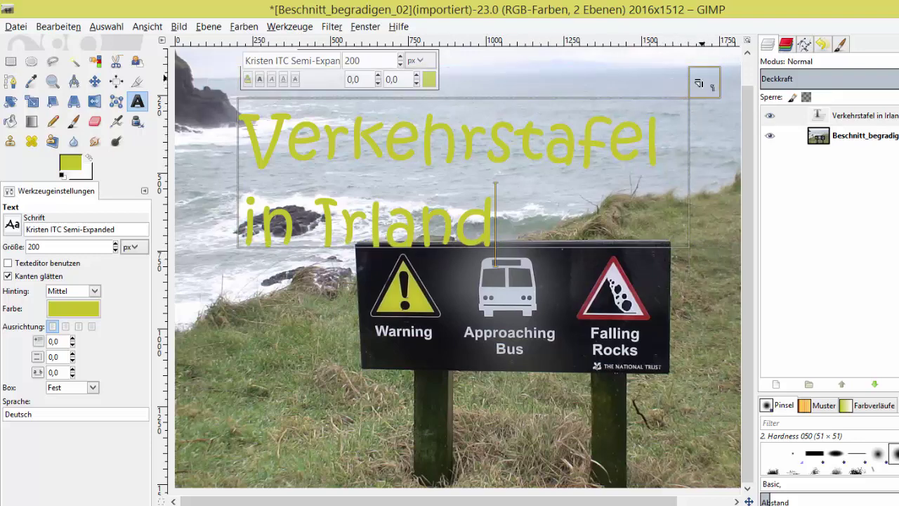
left_click_drag(699, 90, 701, 83)
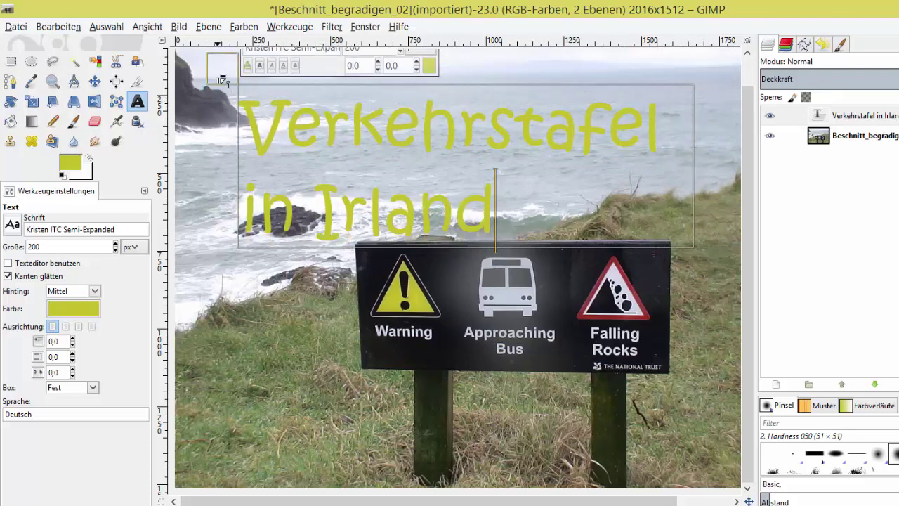
left_click_drag(245, 76, 268, 78)
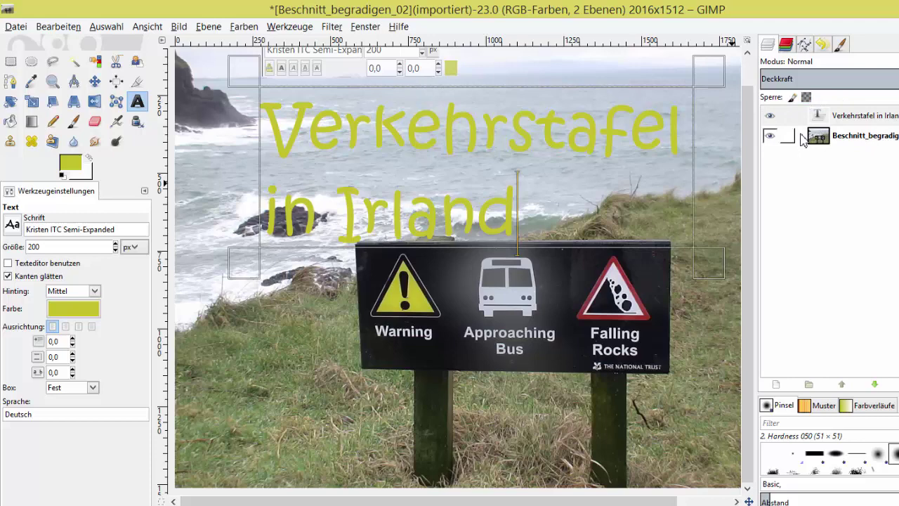
left_click(854, 143)
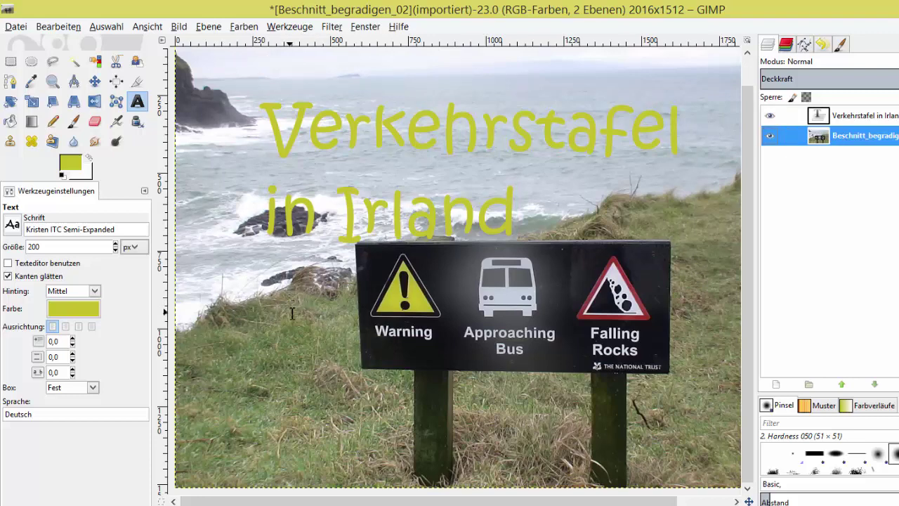
left_click(877, 116)
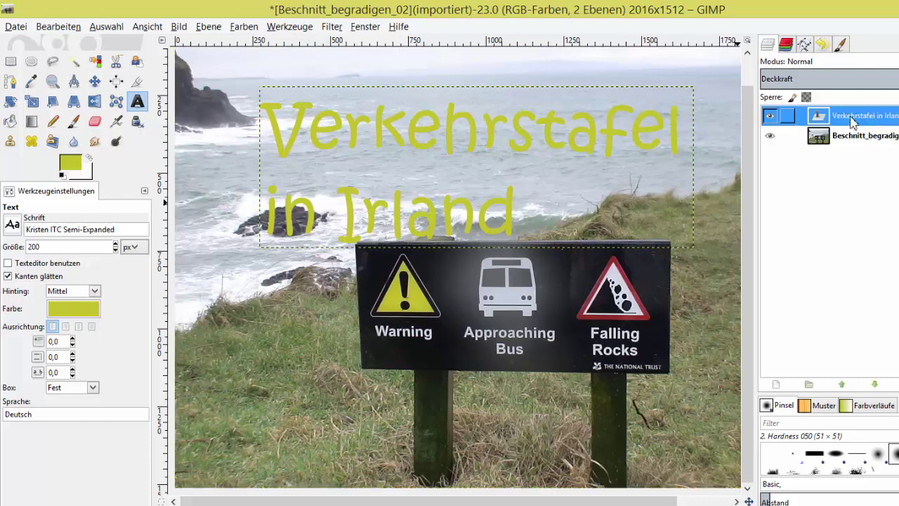
left_click(495, 138)
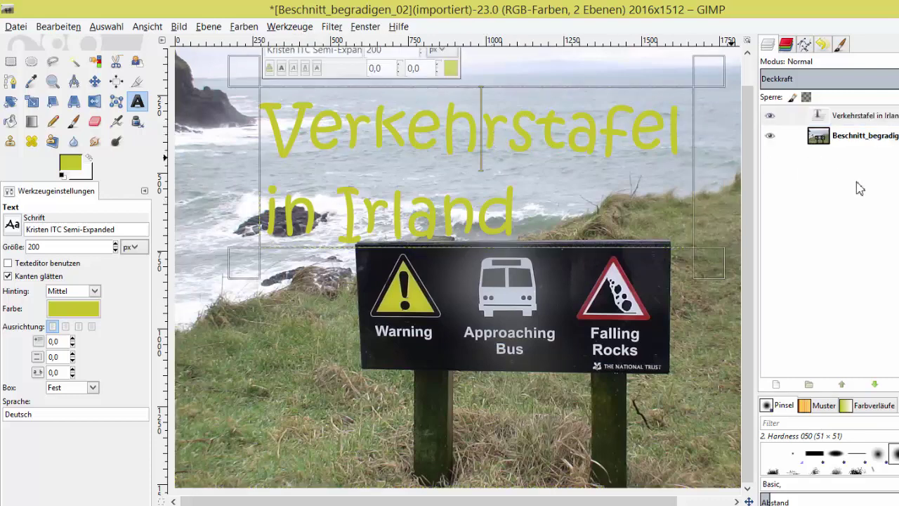
left_click(878, 137)
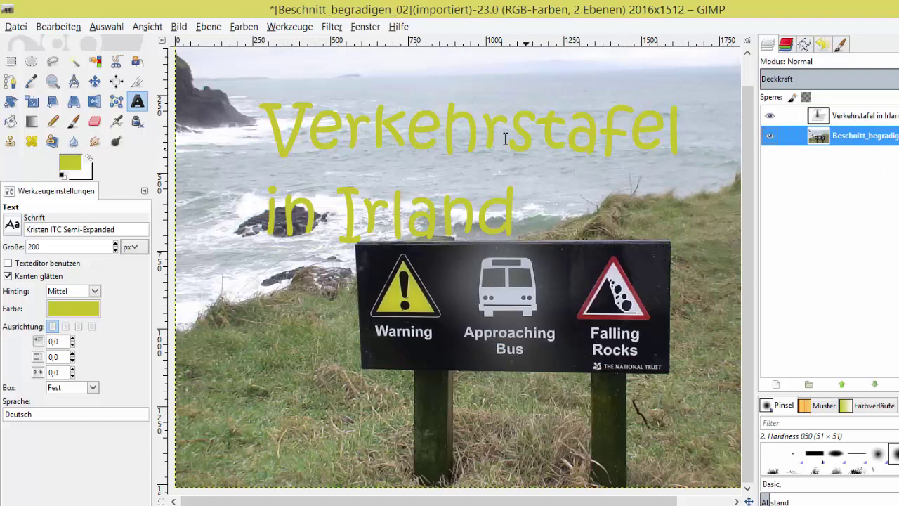
left_click(569, 138)
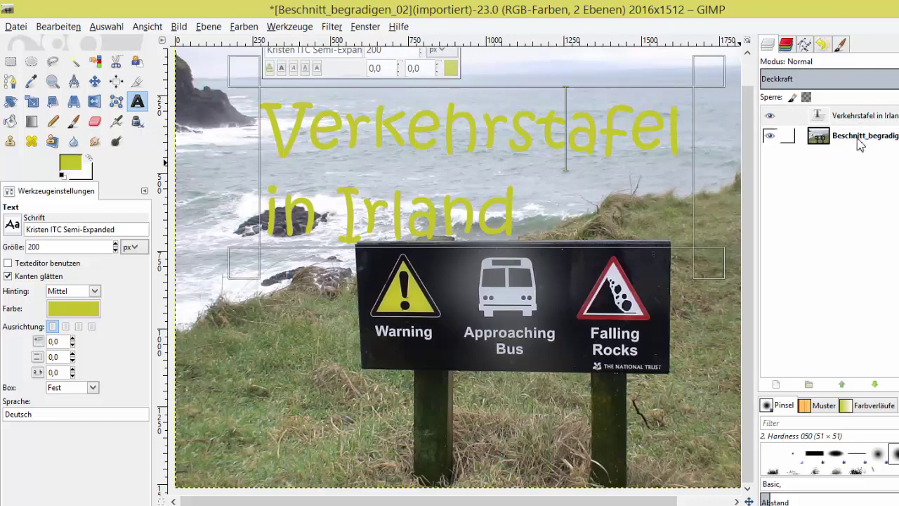
left_click(859, 141)
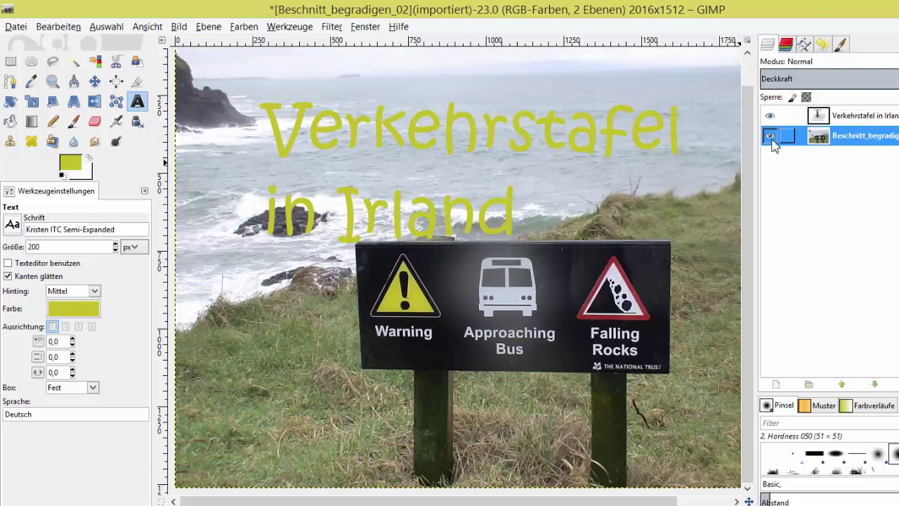
Step: Frame the caption and sign with a 1532×1300 crop at 166, 180, guides set to Keine Hilfslinien
left_click(137, 82)
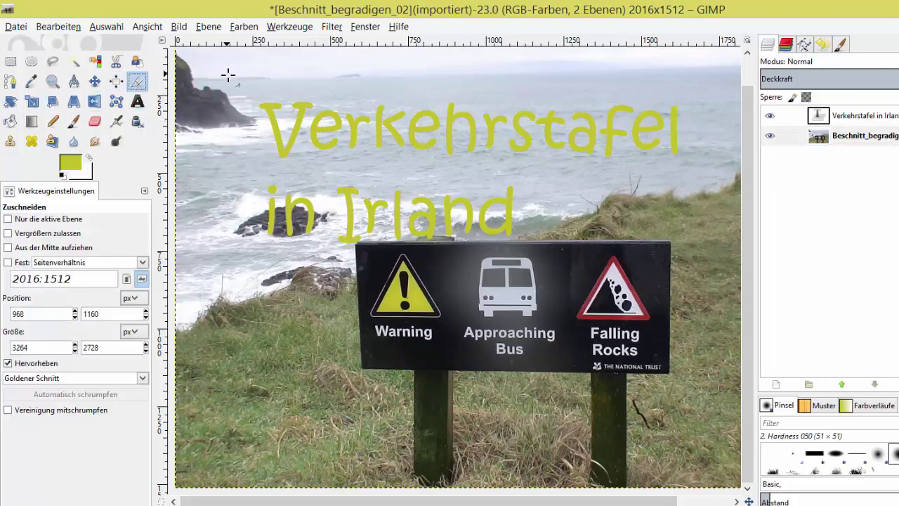
mouse_move(226, 73)
left_mouse_down()
mouse_move(659, 430)
mouse_move(704, 479)
left_mouse_up()
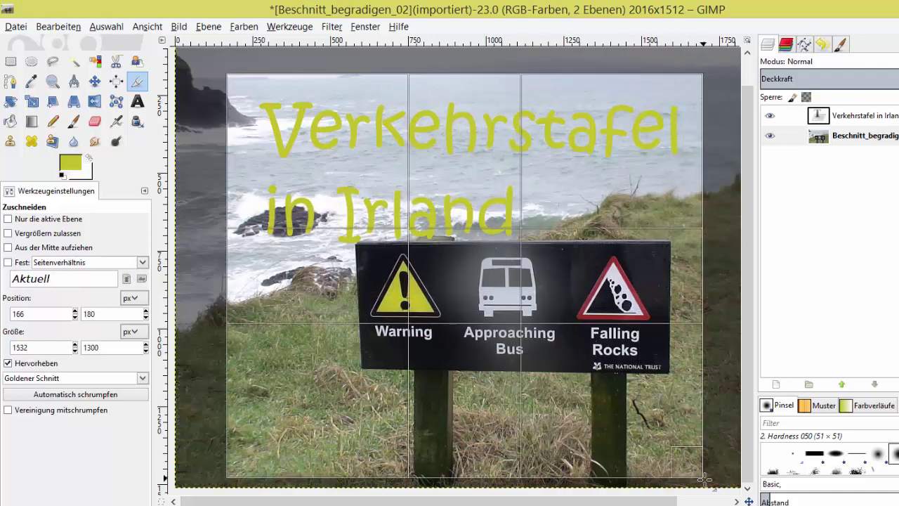
mouse_move(288, 266)
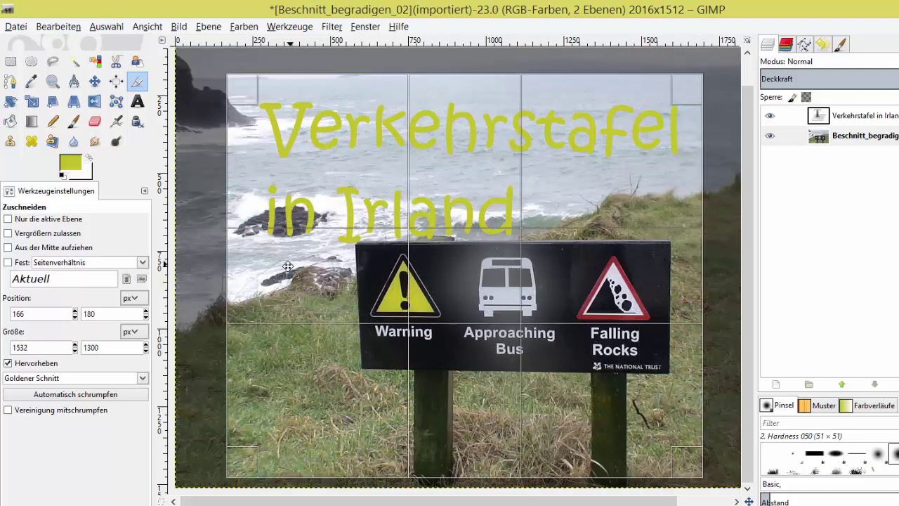
left_click(45, 379)
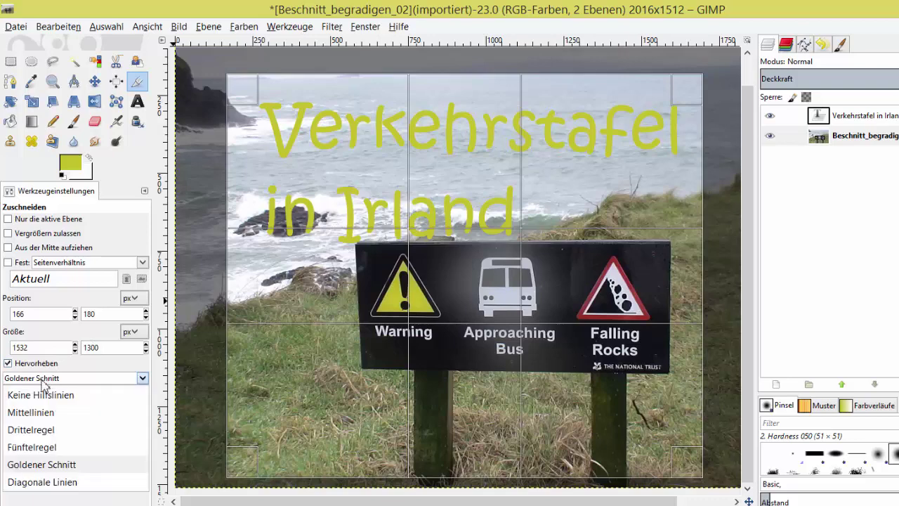
left_click(32, 395)
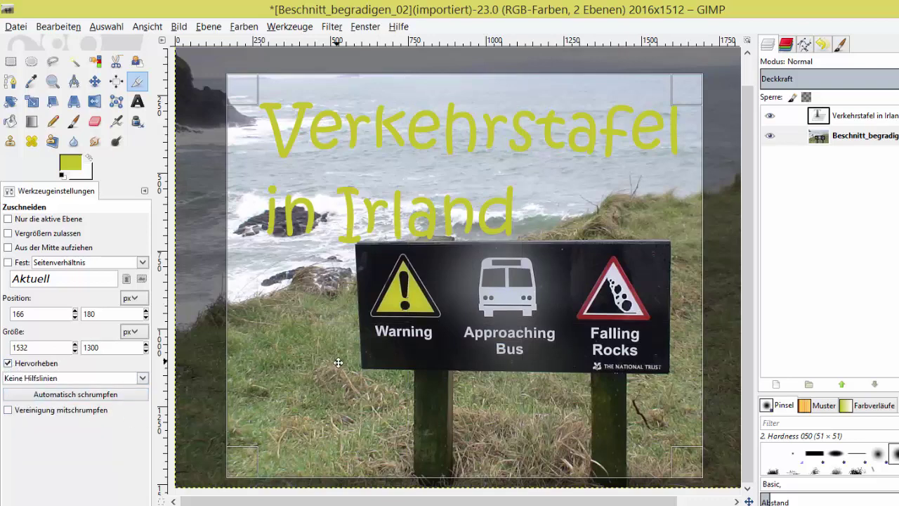
left_click(142, 378)
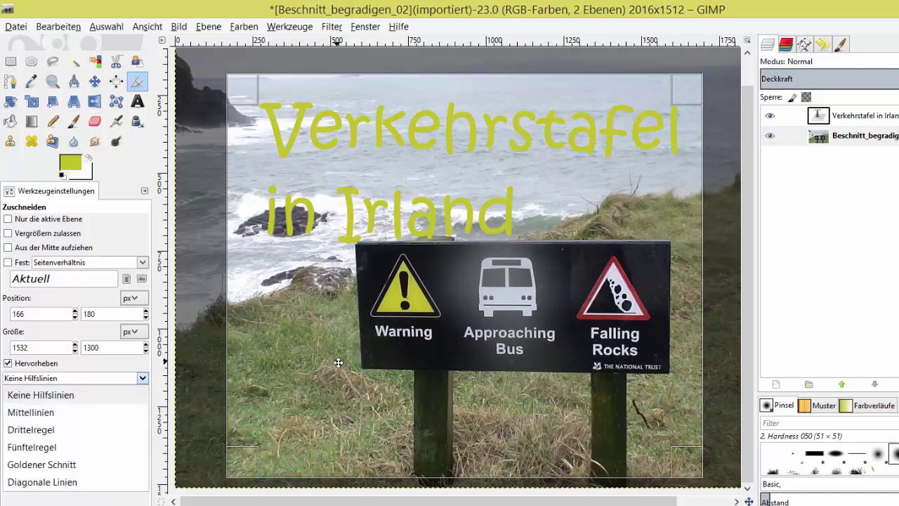
left_click(70, 381)
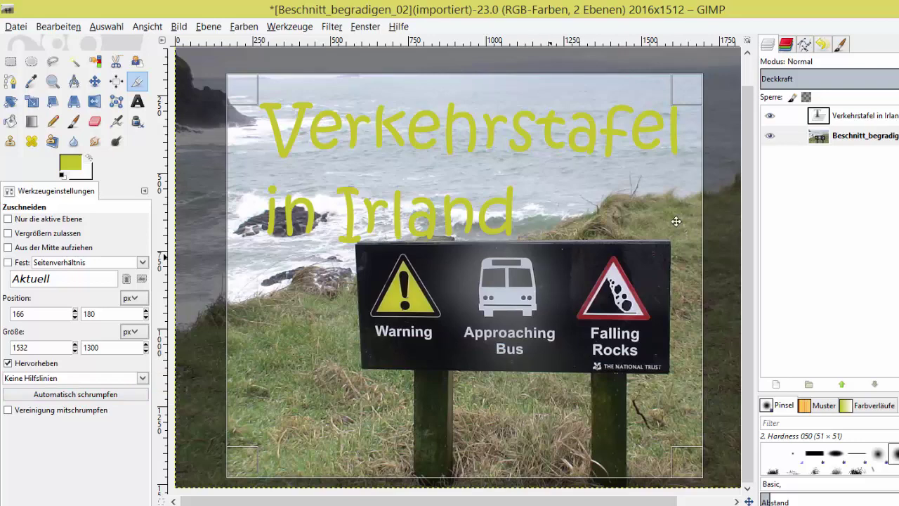
Step: Apply the crop, leaving a 1532×1300 image of caption and sign
left_click(607, 168)
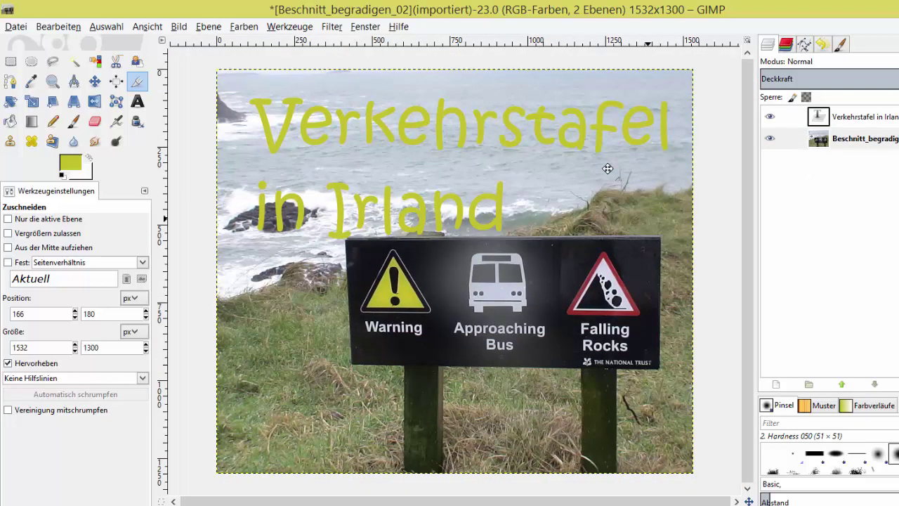